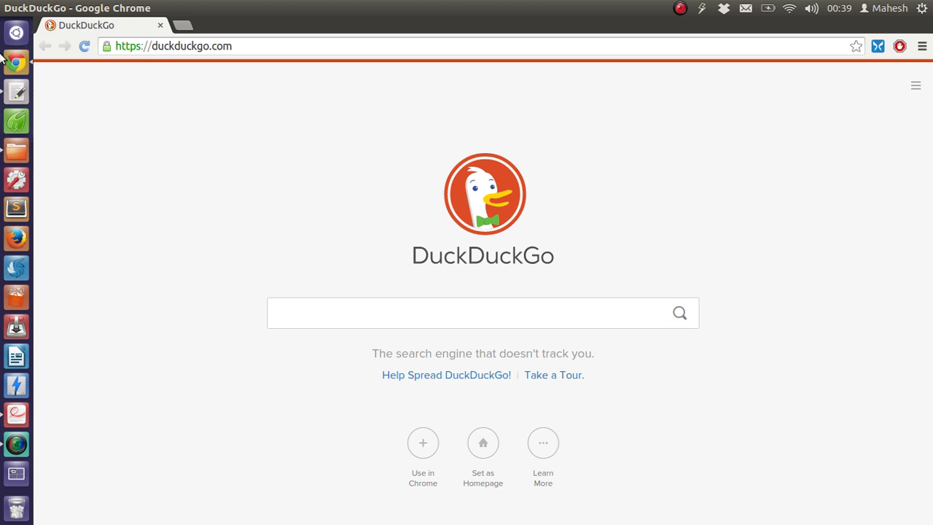
# Step: Launch Apache JMeter by searching for "jmeter" among the installed applications, and maximize its window
pyautogui.click(16, 32)
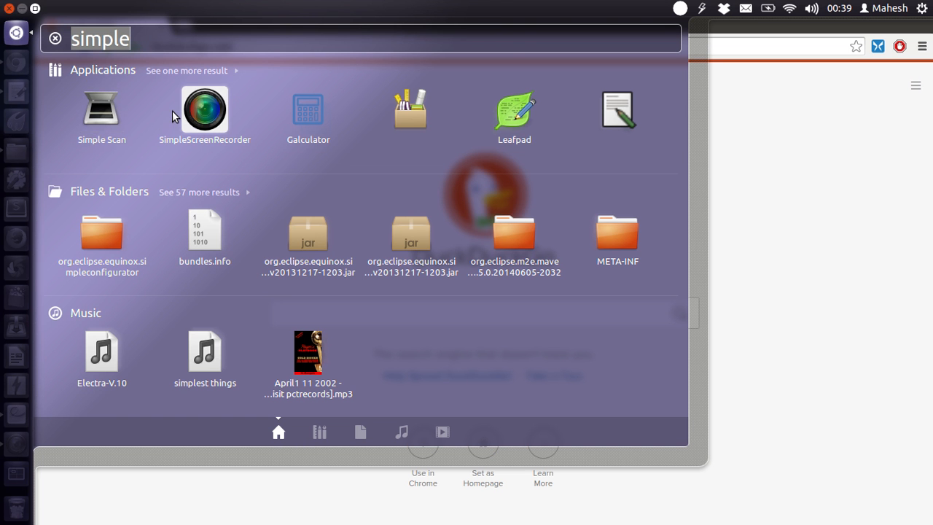
pyautogui.press('BackSpace')
pyautogui.write('jmeter')
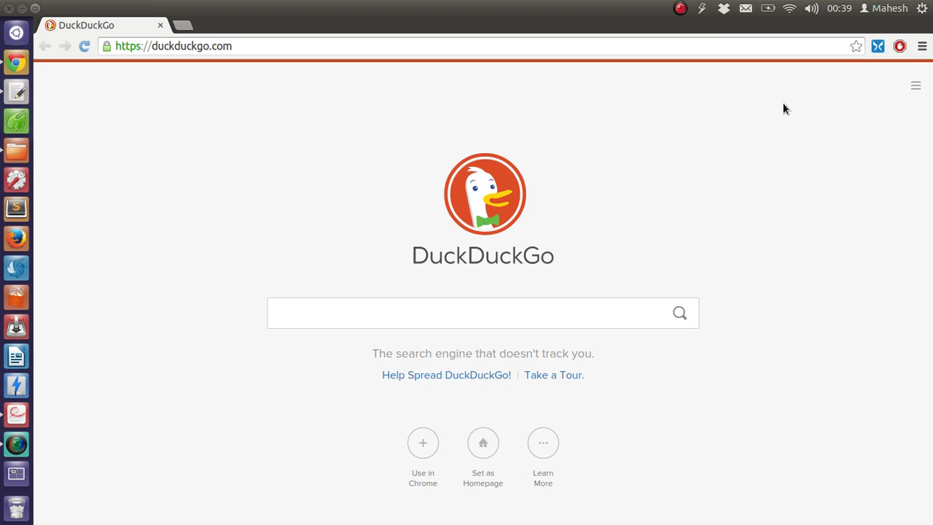
pyautogui.click(138, 111)
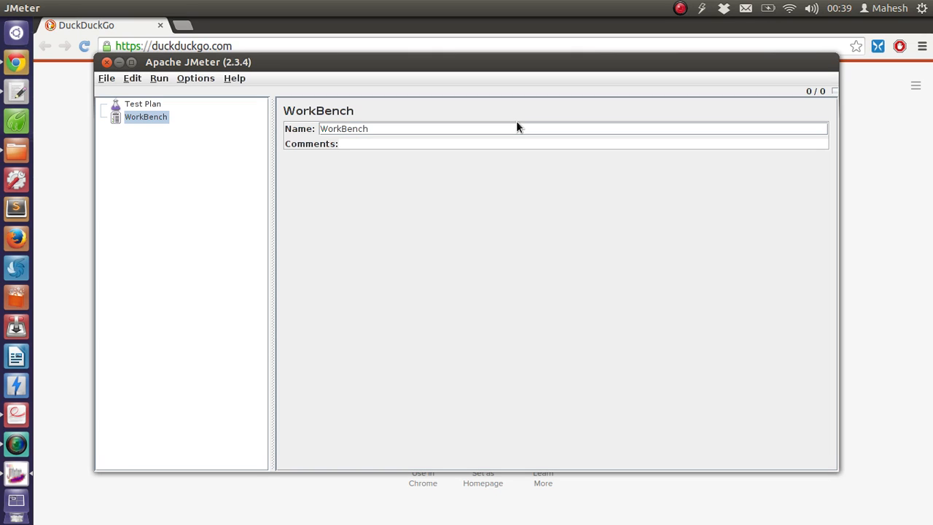
pyautogui.click(132, 63)
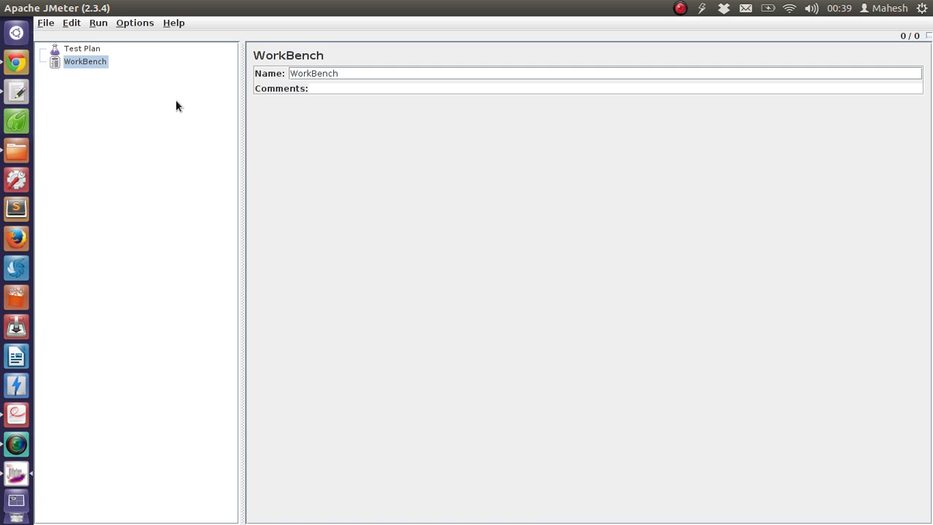
# Step: Add a Thread Group to the Test Plan
pyautogui.click(80, 49)
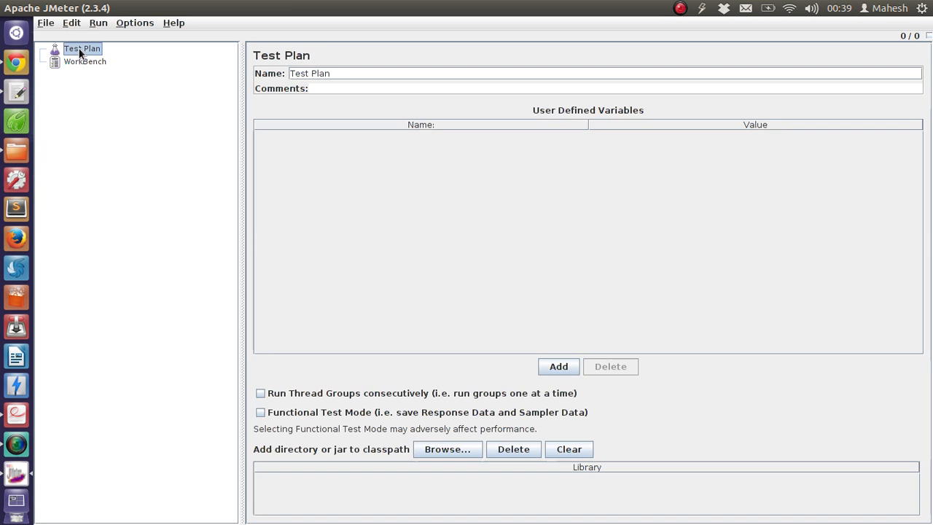
pyautogui.click(82, 60)
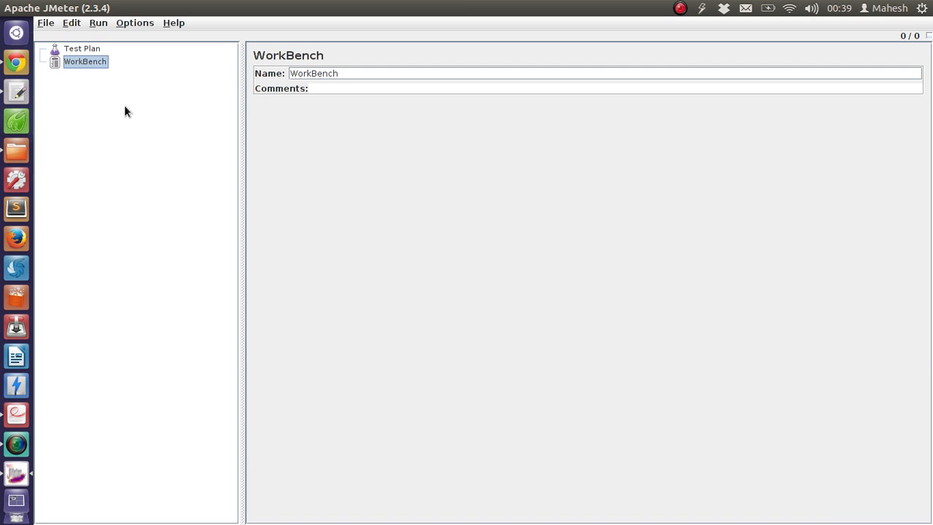
pyautogui.click(91, 52)
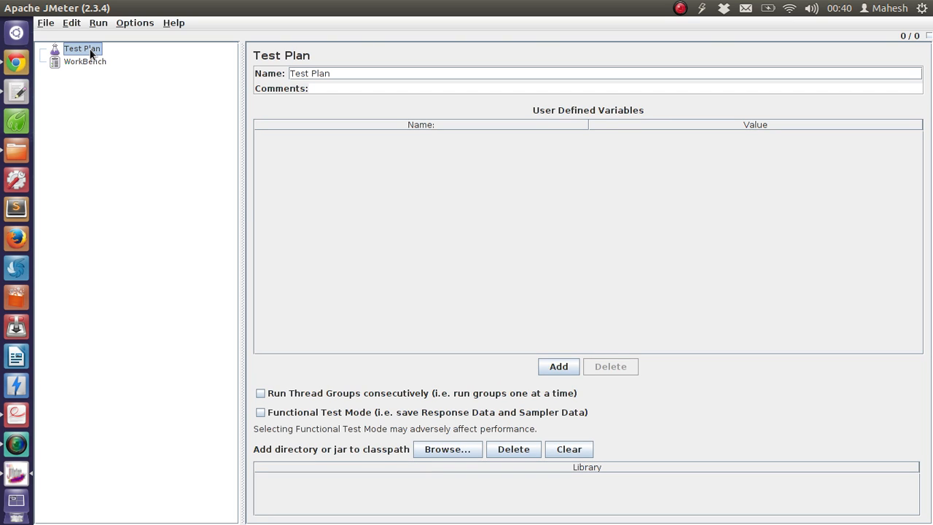
pyautogui.rightClick(91, 52)
pyautogui.moveTo(100, 57)
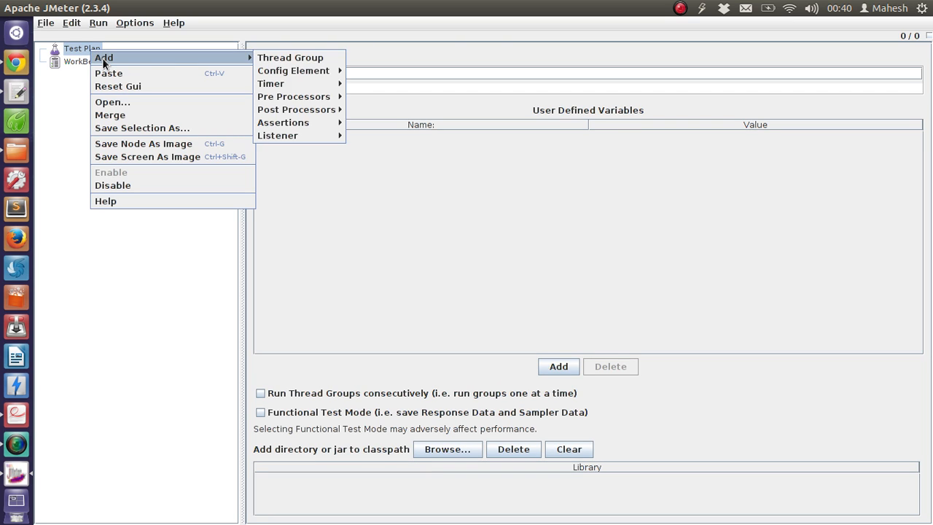
pyautogui.click(284, 61)
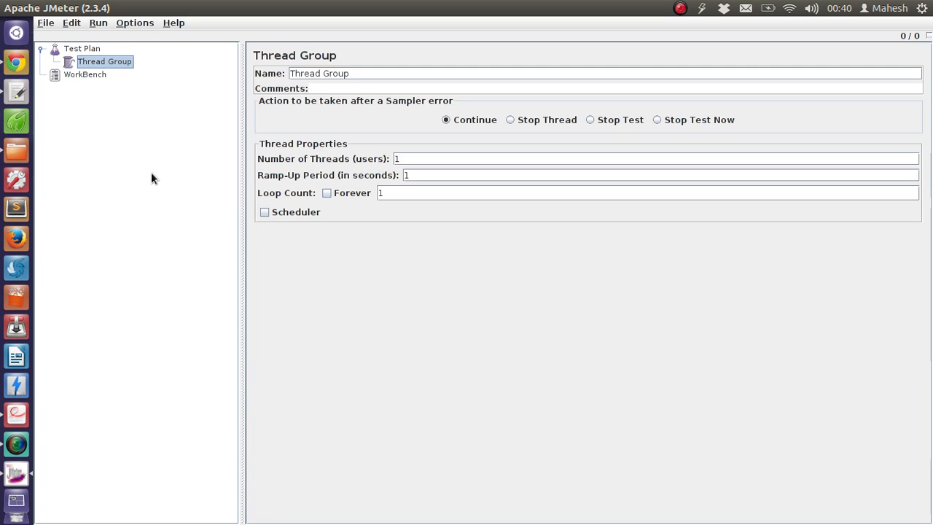
# Step: Rename the thread group "My Users" and set its ramp-up period to 0 seconds
pyautogui.moveTo(354, 72); pyautogui.dragTo(289, 72)
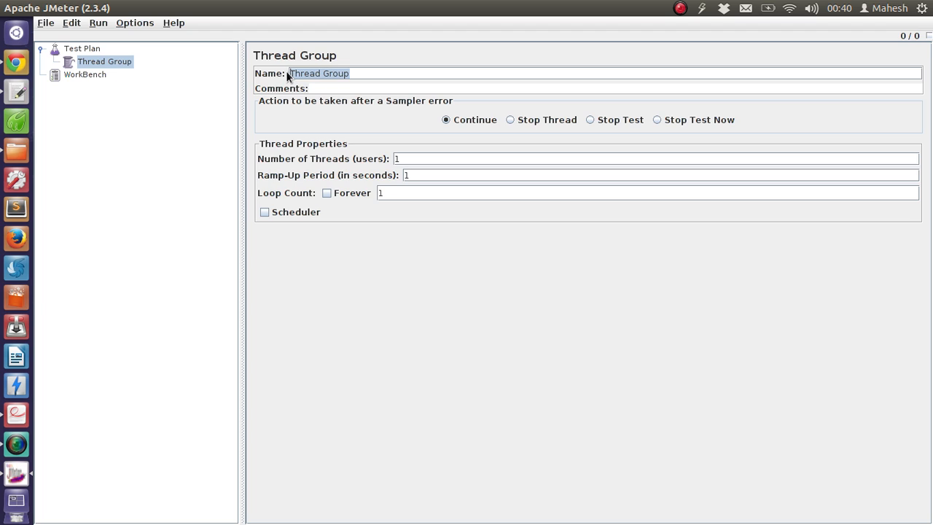
pyautogui.write('My Users')
pyautogui.doubleClick(405, 174)
pyautogui.click(158, 126)
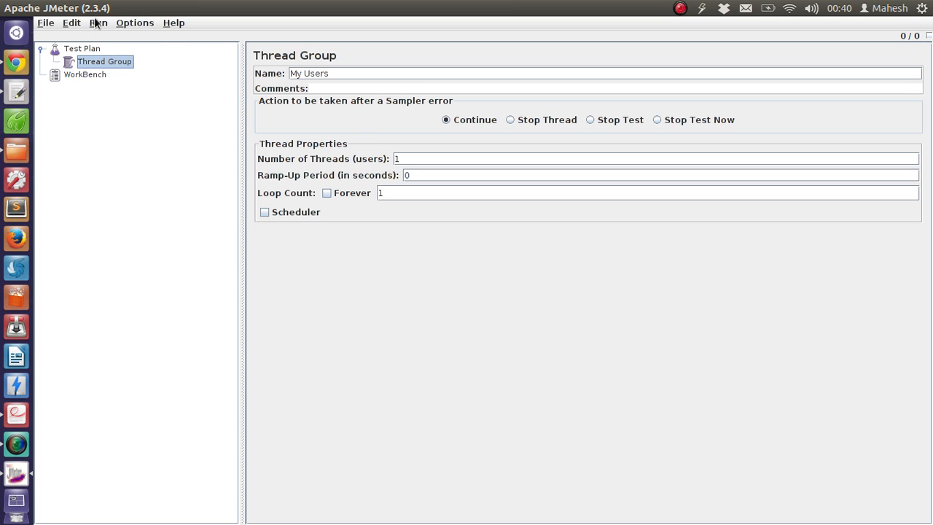
pyautogui.moveTo(33, 9)
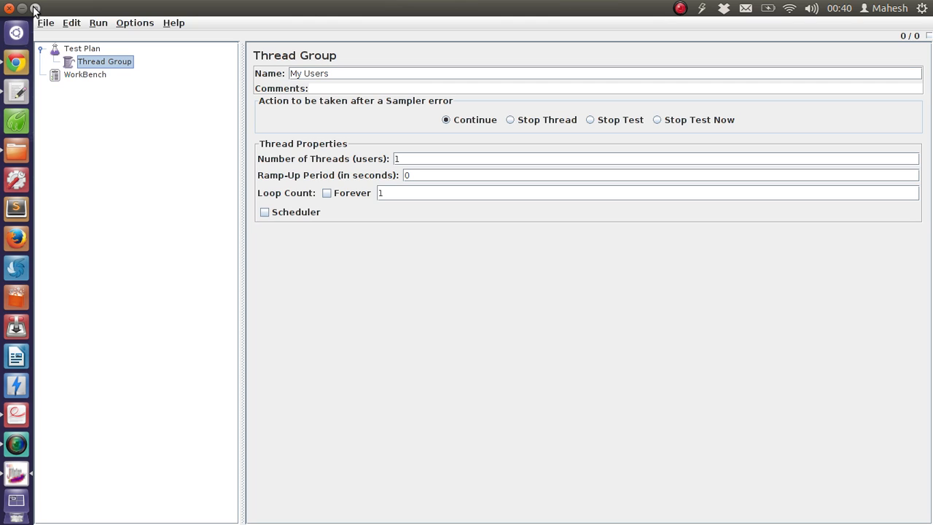
pyautogui.rightClick(82, 63)
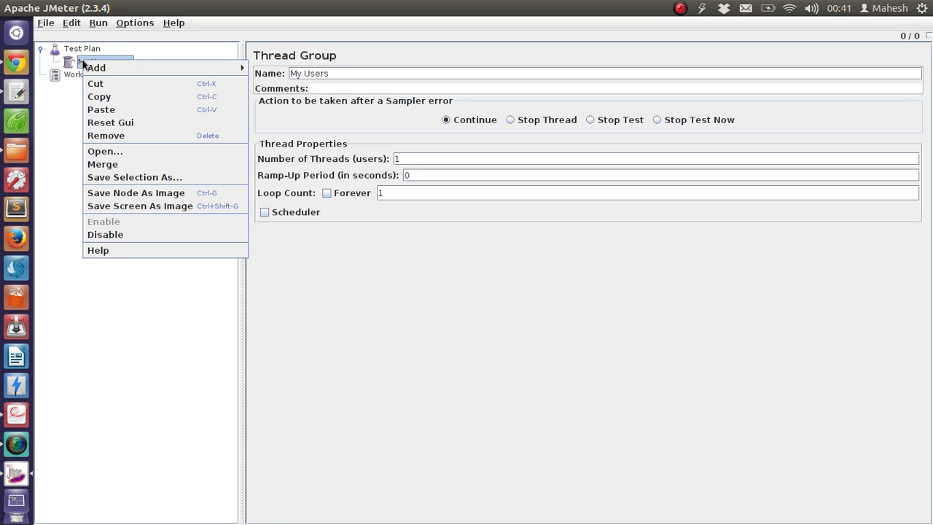
pyautogui.moveTo(99, 72)
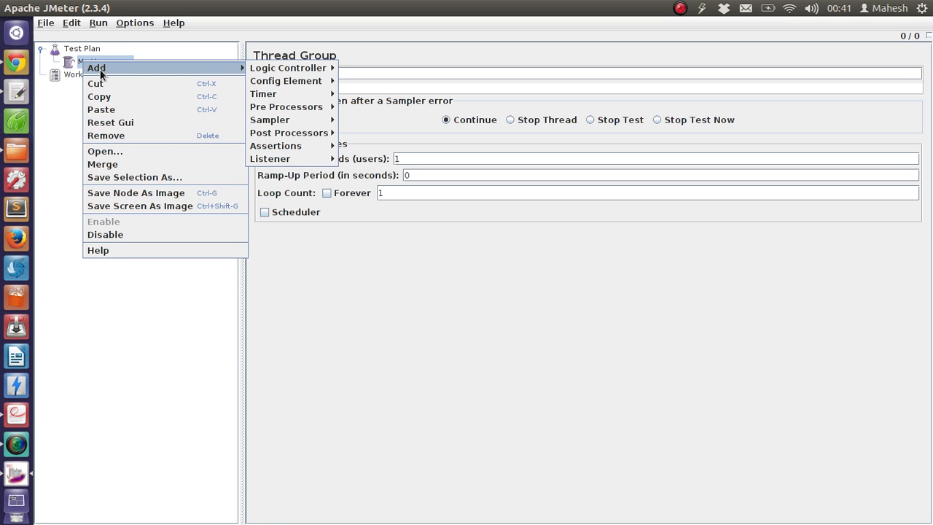
pyautogui.click(75, 68)
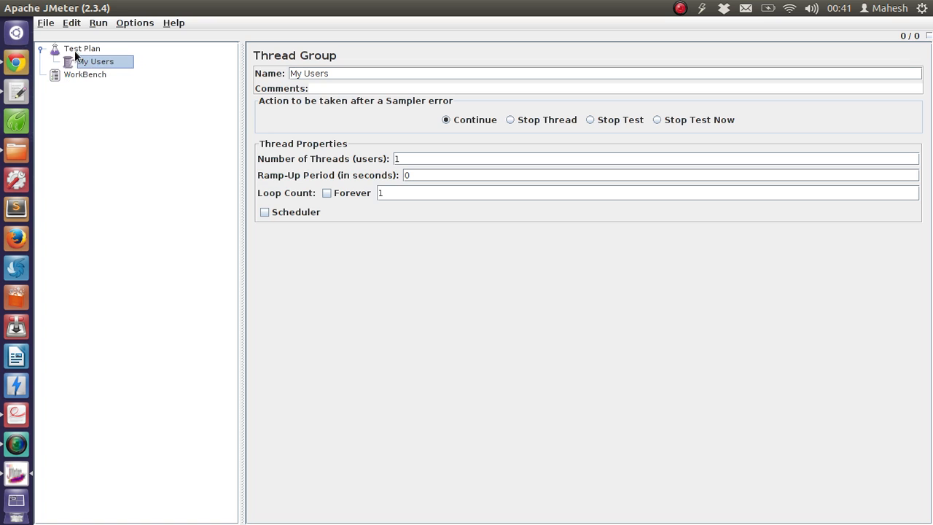
# Step: Add an HTTP Request Defaults config element to the Test Plan
pyautogui.click(74, 50)
pyautogui.rightClick(75, 50)
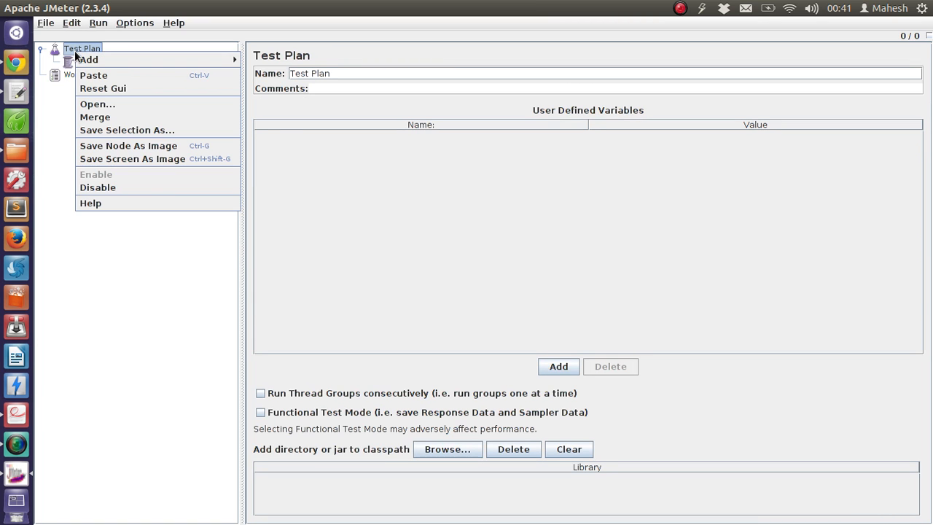
pyautogui.moveTo(87, 61)
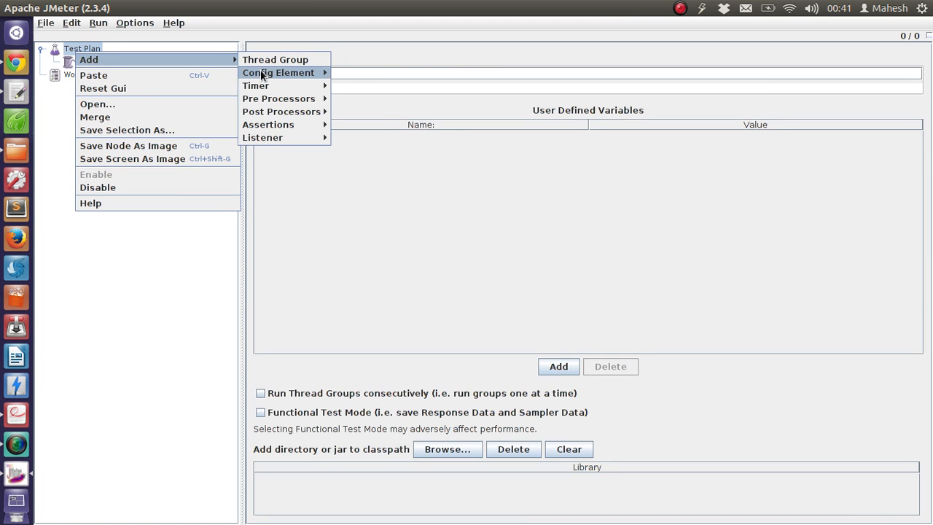
pyautogui.moveTo(306, 73)
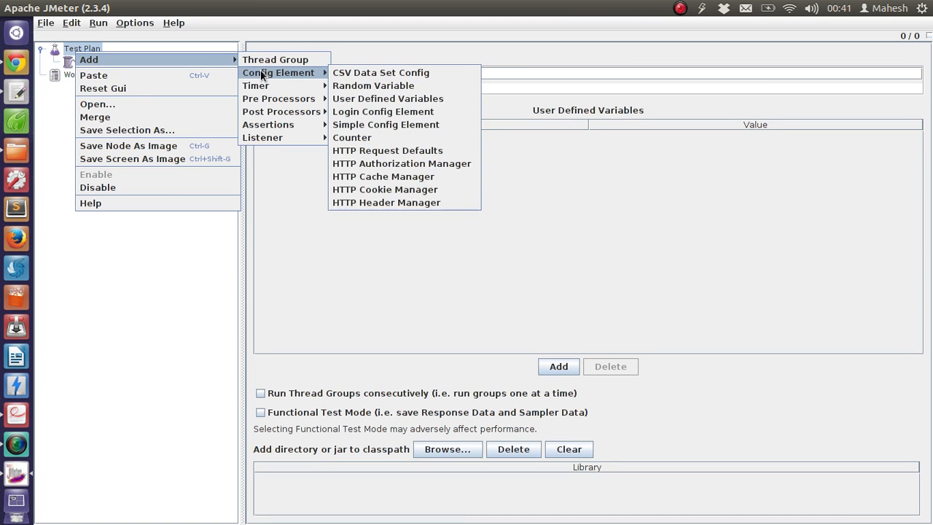
pyautogui.click(385, 150)
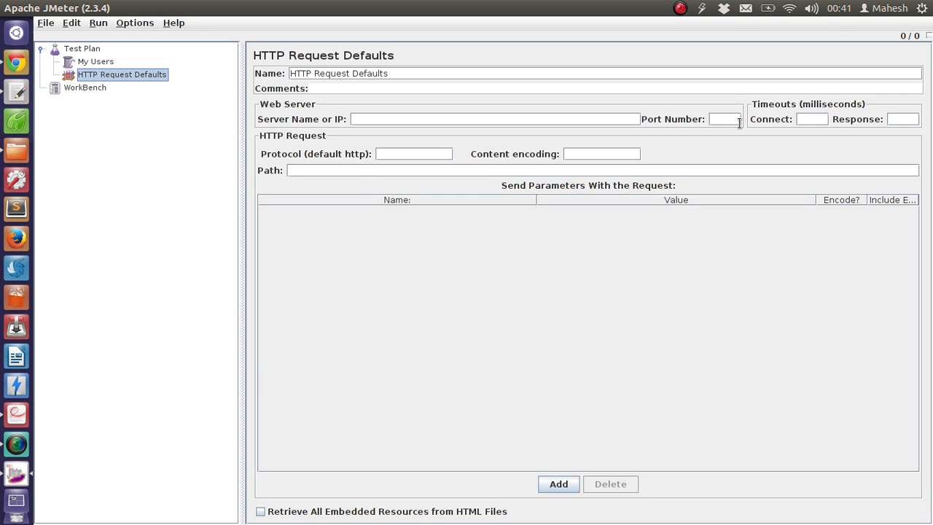
pyautogui.click(355, 171)
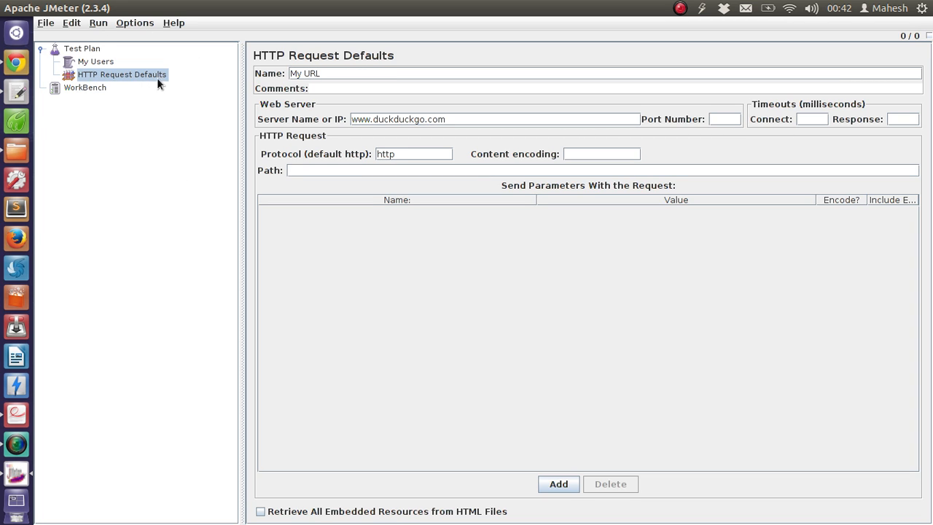
pyautogui.click(325, 75)
pyautogui.click(92, 73)
pyautogui.click(94, 63)
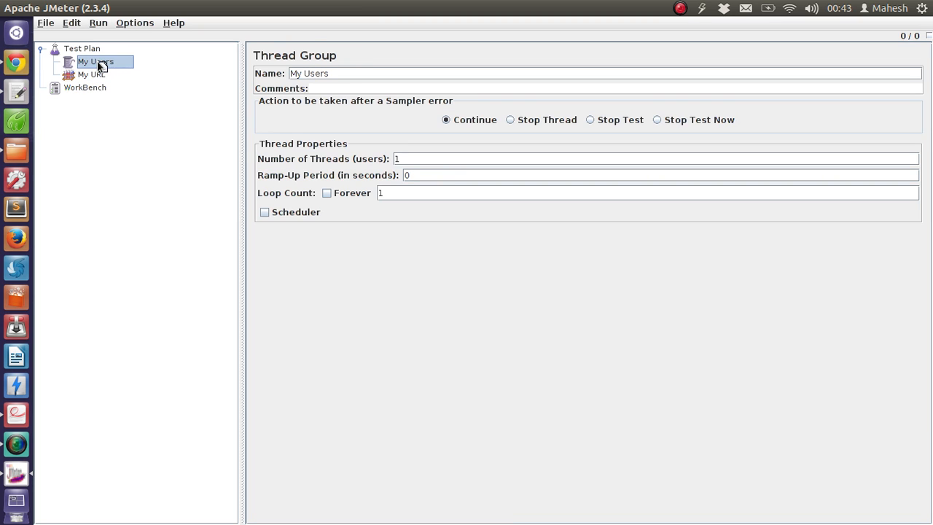
pyautogui.moveTo(102, 65); pyautogui.dragTo(98, 64)
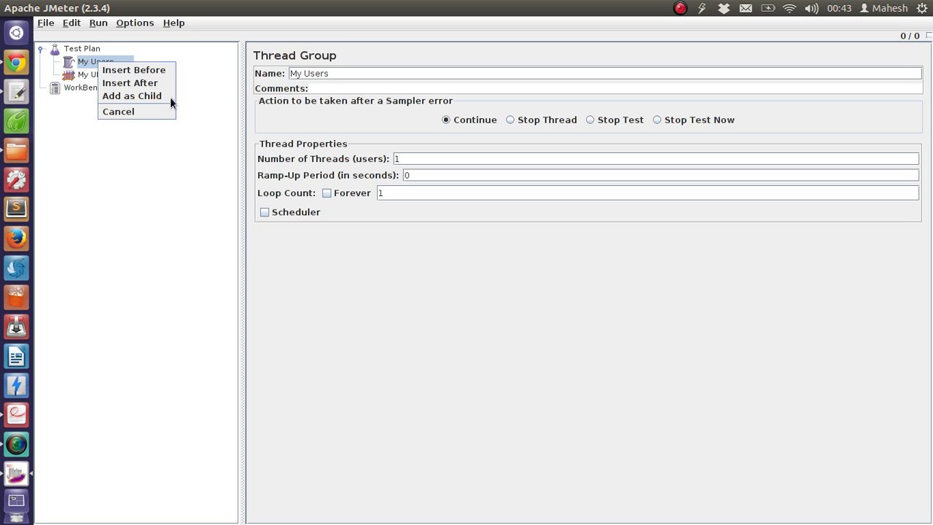
pyautogui.click(145, 85)
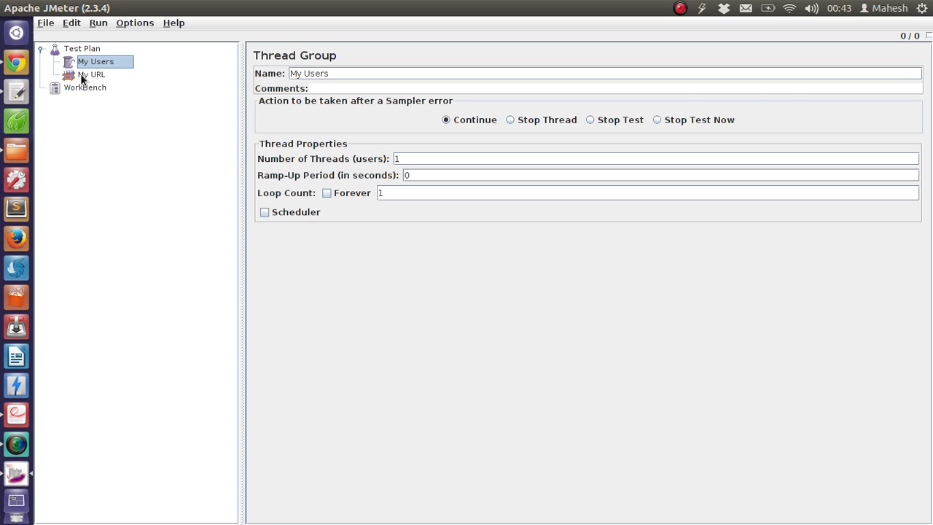
# Step: Move My URL into the My Users thread group as a child, and expand the group to view its settings
pyautogui.click(110, 73)
pyautogui.click(104, 62)
pyautogui.moveTo(104, 61); pyautogui.dragTo(105, 63)
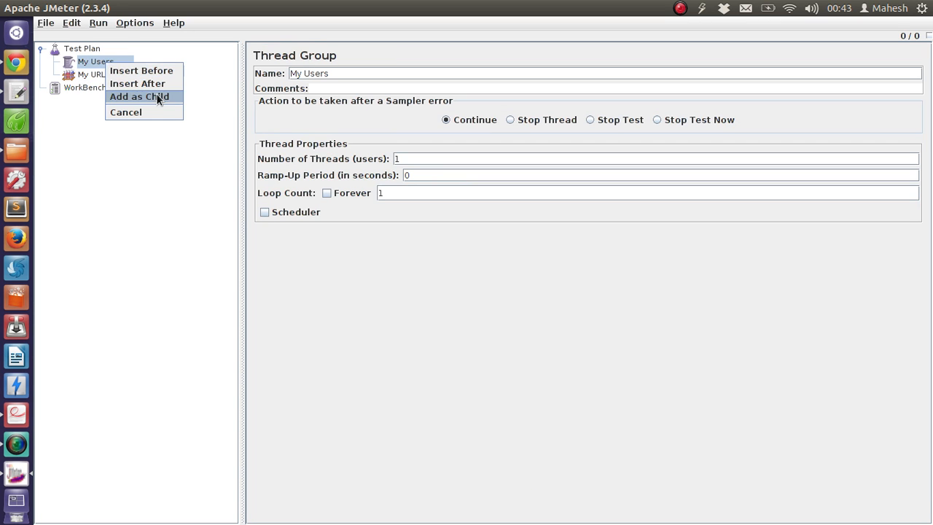
pyautogui.click(157, 97)
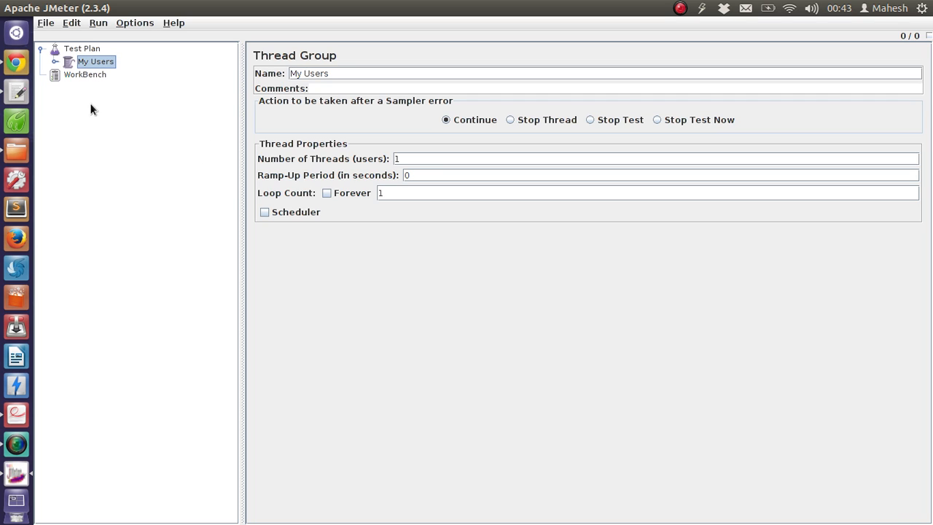
pyautogui.click(55, 61)
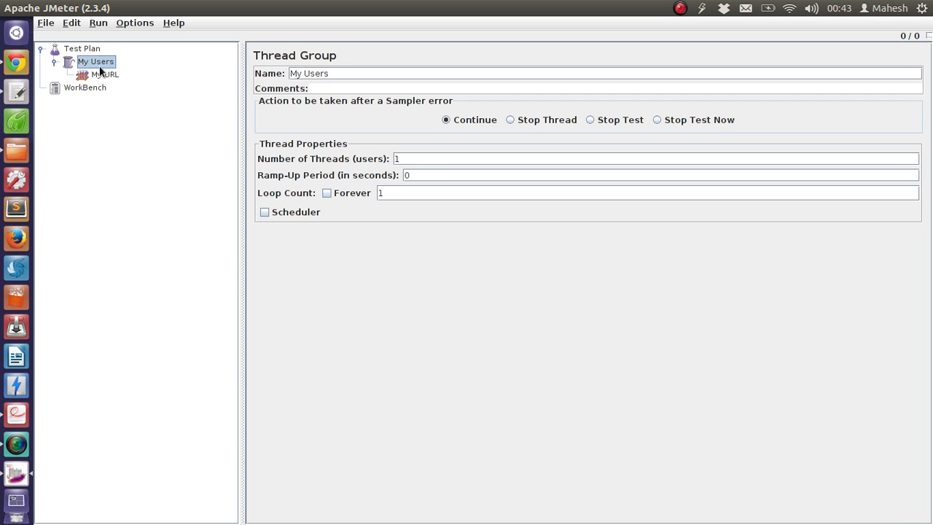
pyautogui.click(105, 75)
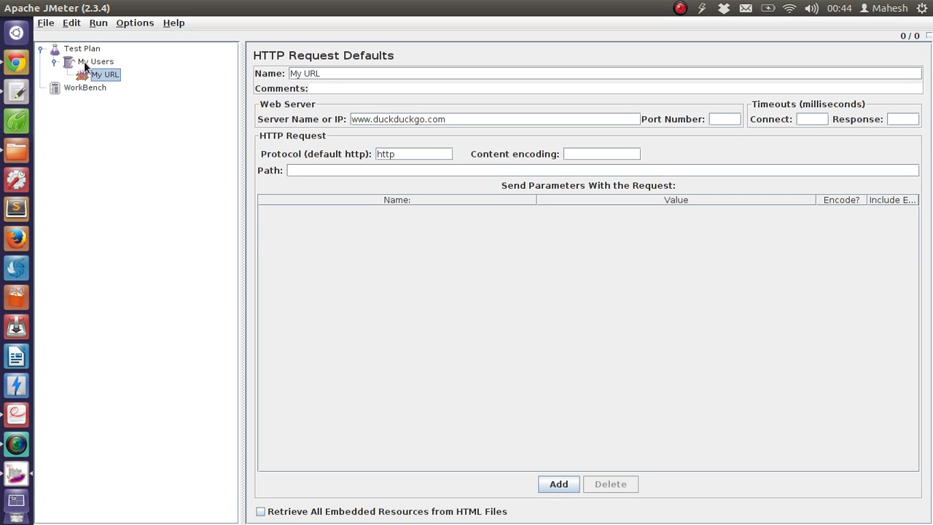
# Step: Add an HTTP Request sampler to the My Users thread group
pyautogui.click(86, 64)
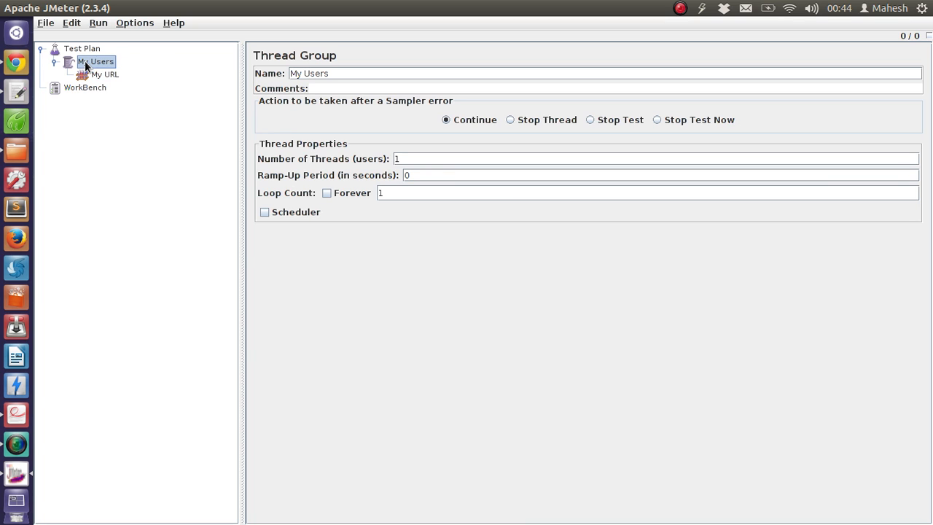
pyautogui.rightClick(85, 64)
pyautogui.moveTo(97, 76)
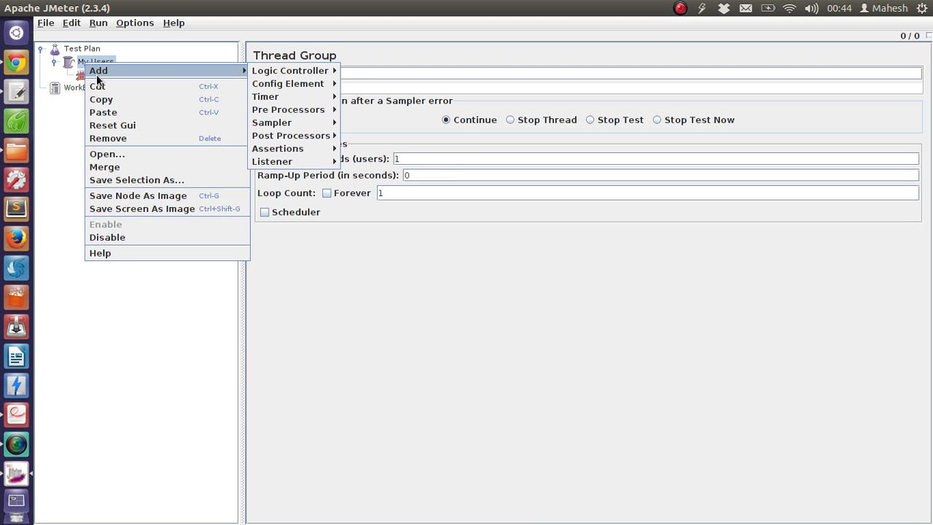
pyautogui.moveTo(278, 120)
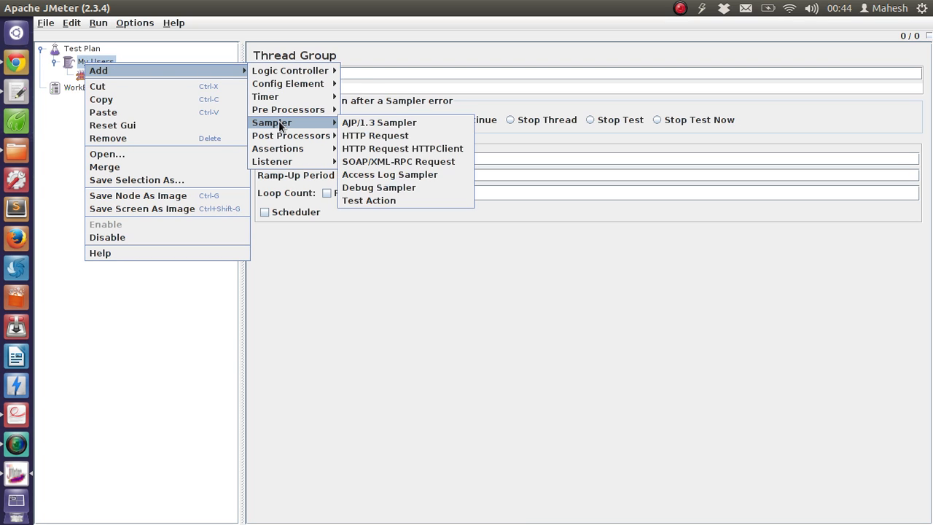
pyautogui.click(355, 137)
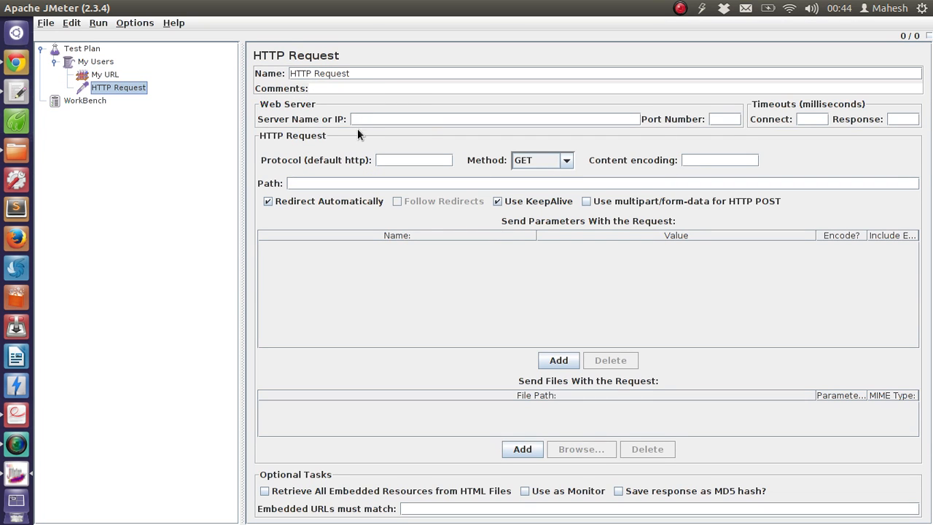
# Step: Set the HTTP Request sampler's path to "/"
pyautogui.click(380, 122)
pyautogui.click(298, 183)
pyautogui.write('/')
pyautogui.click(416, 120)
pyautogui.write('www.duckduckgo.com')
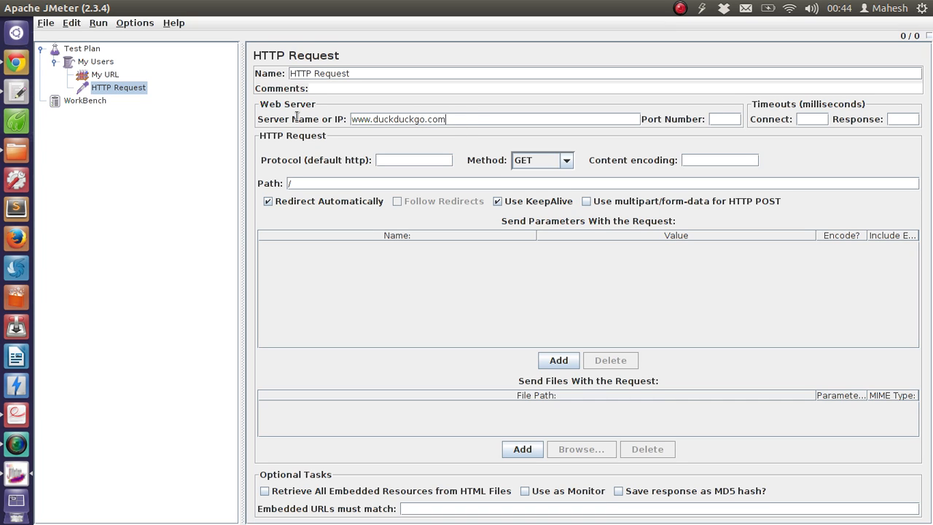
pyautogui.hotkey('ctrl', 'a')
pyautogui.press('BackSpace')
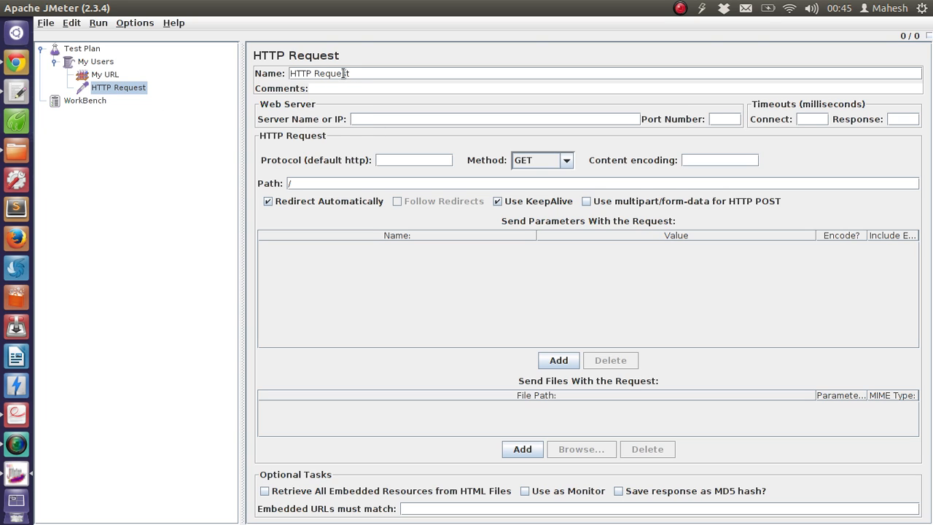
# Step: Rename the HTTP Request sampler "Home Page"
pyautogui.moveTo(348, 73); pyautogui.dragTo(275, 69)
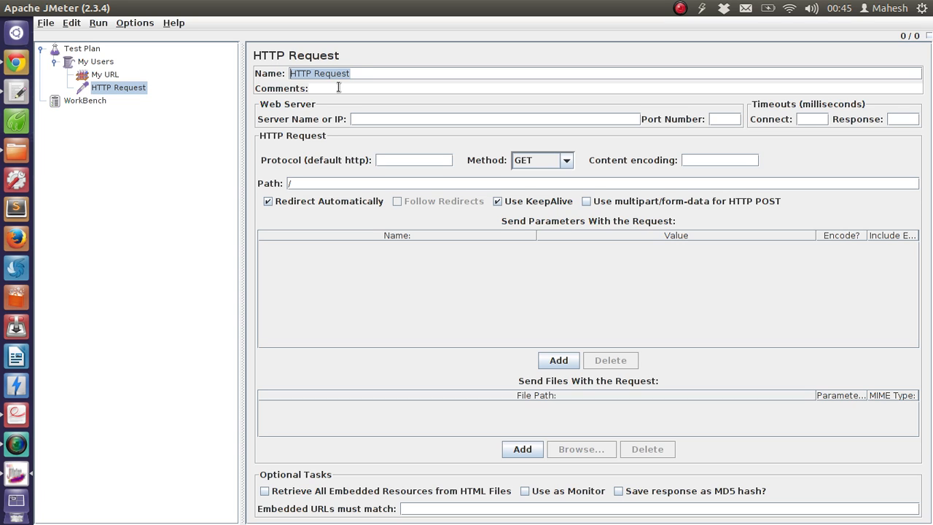
pyautogui.write('Home P')
pyautogui.write('age')
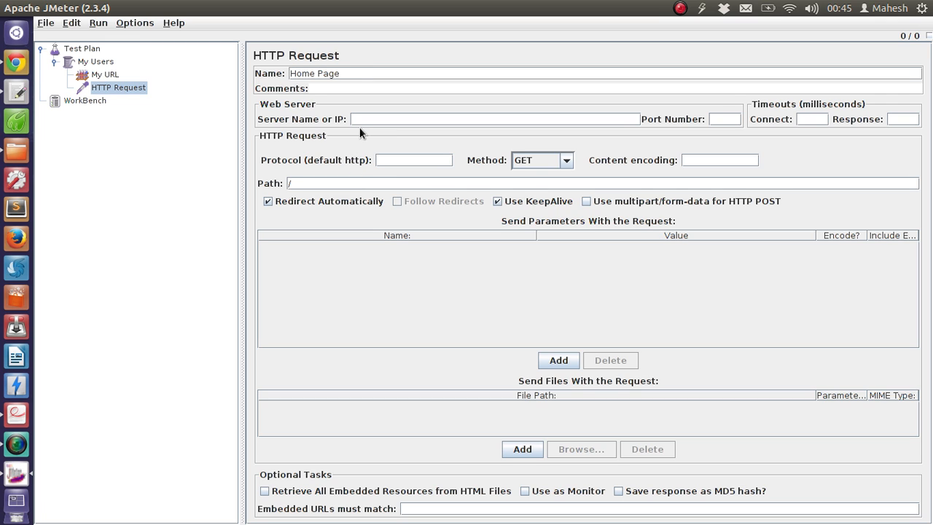
# Step: Add another HTTP Request sampler to the My Users thread group and name it "Spread"
pyautogui.click(93, 62)
pyautogui.rightClick(92, 60)
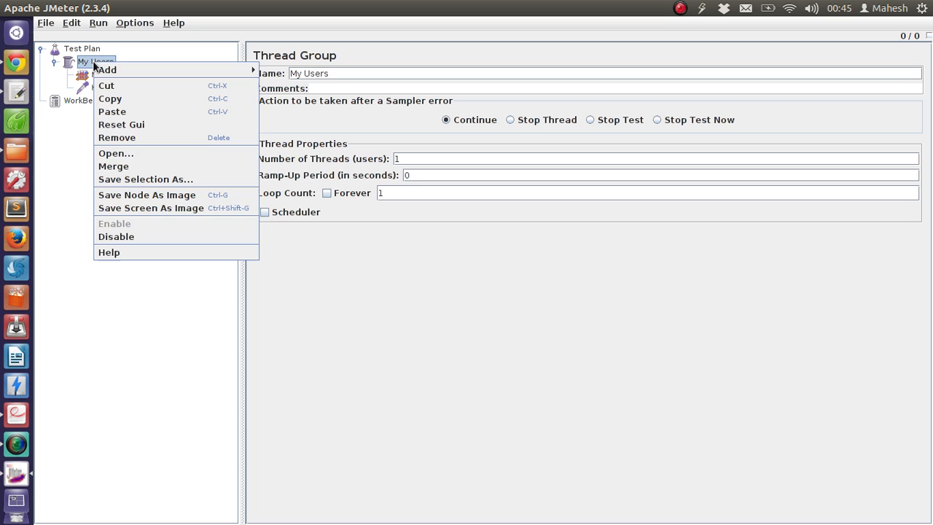
pyautogui.moveTo(115, 67)
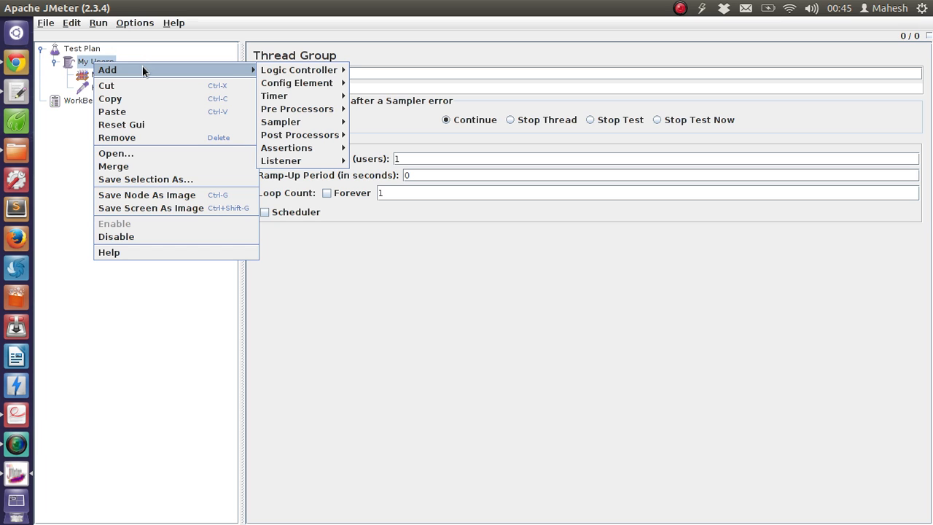
pyautogui.moveTo(291, 121)
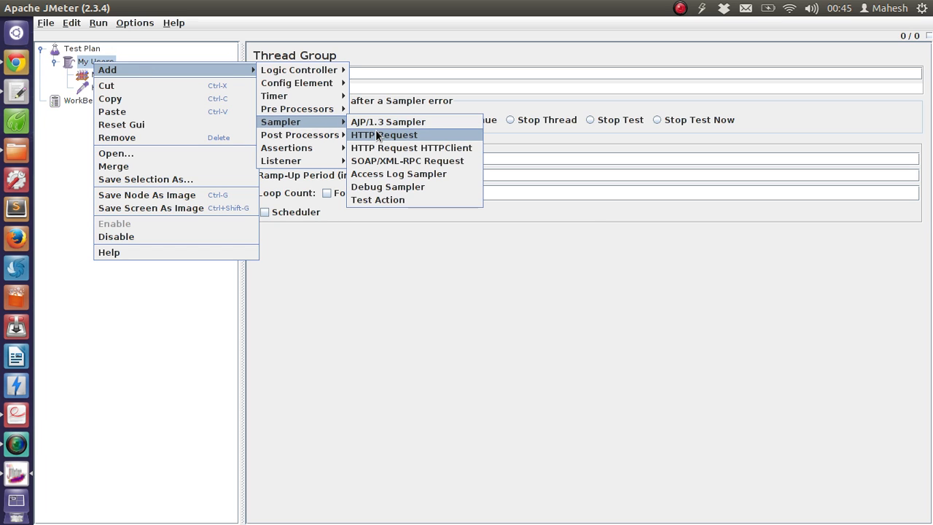
pyautogui.click(377, 134)
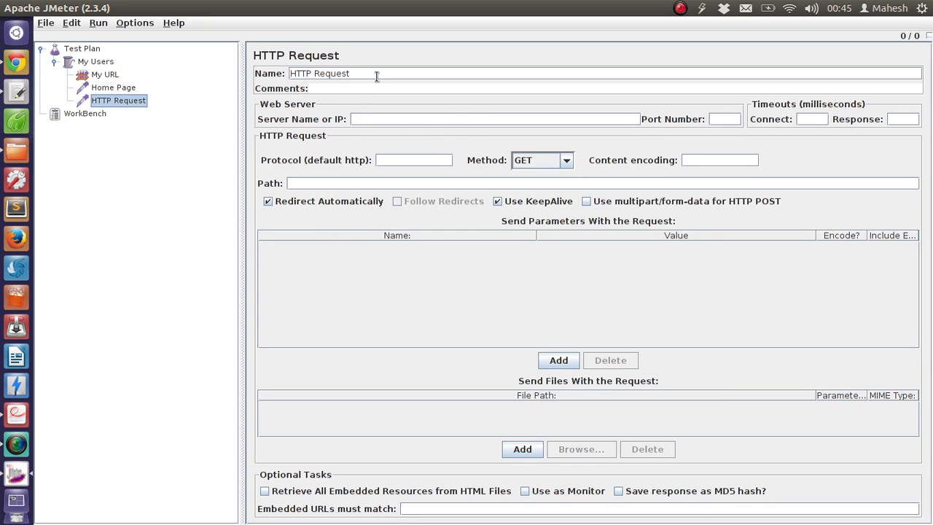
pyautogui.moveTo(378, 75); pyautogui.dragTo(280, 73)
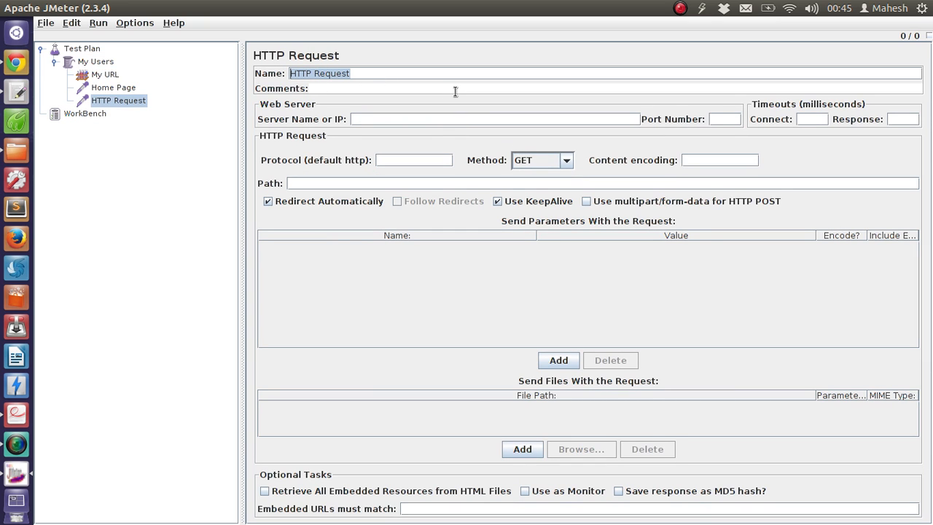
pyautogui.write('Spread')
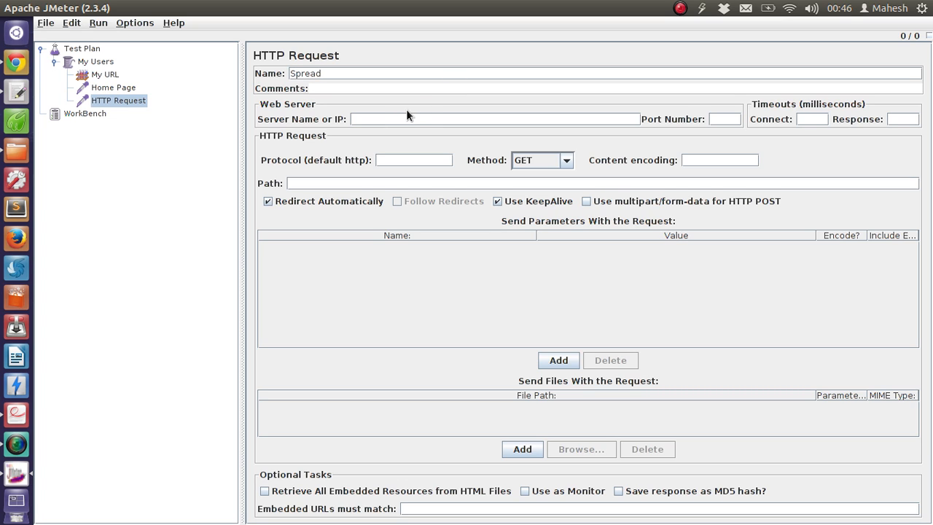
# Step: Set the Spread sampler's path to "/spread" and check it against the DuckDuckGo home page in Chrome before returning to JMeter
pyautogui.click(346, 181)
pyautogui.write('/spread')
pyautogui.click(16, 63)
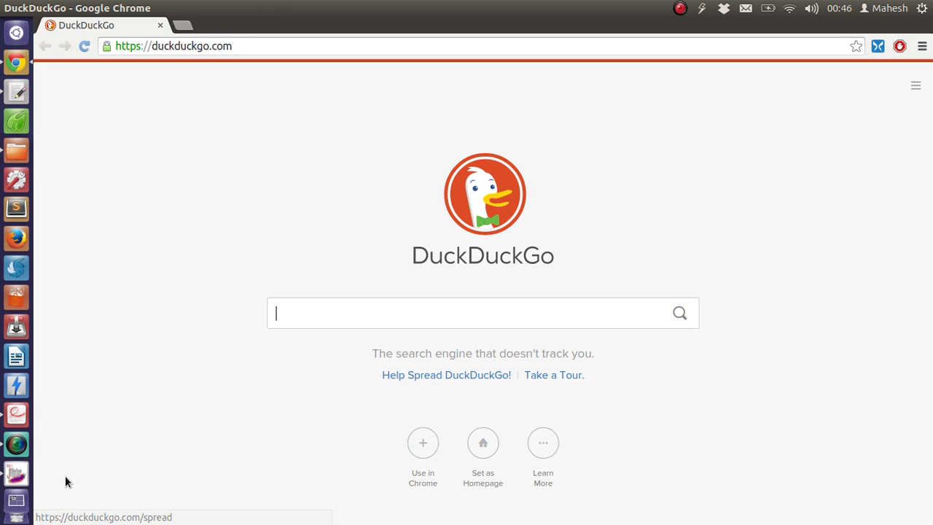
pyautogui.click(16, 475)
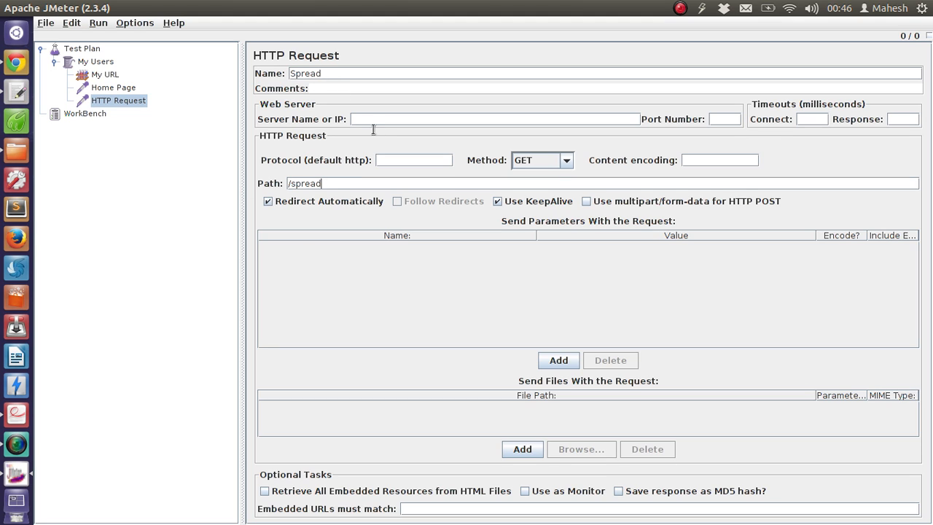
# Step: Add an Aggregate Report listener to the My Users thread group
pyautogui.click(91, 66)
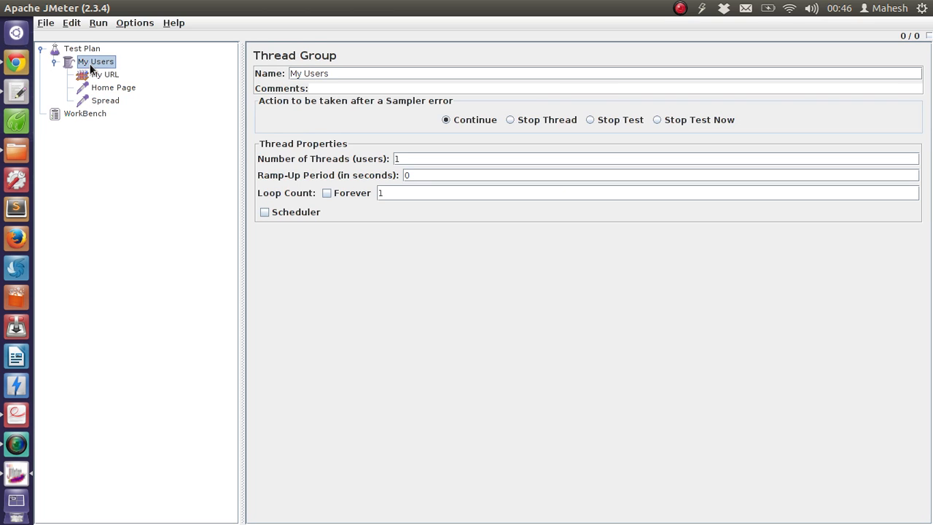
pyautogui.rightClick(90, 65)
pyautogui.moveTo(99, 73)
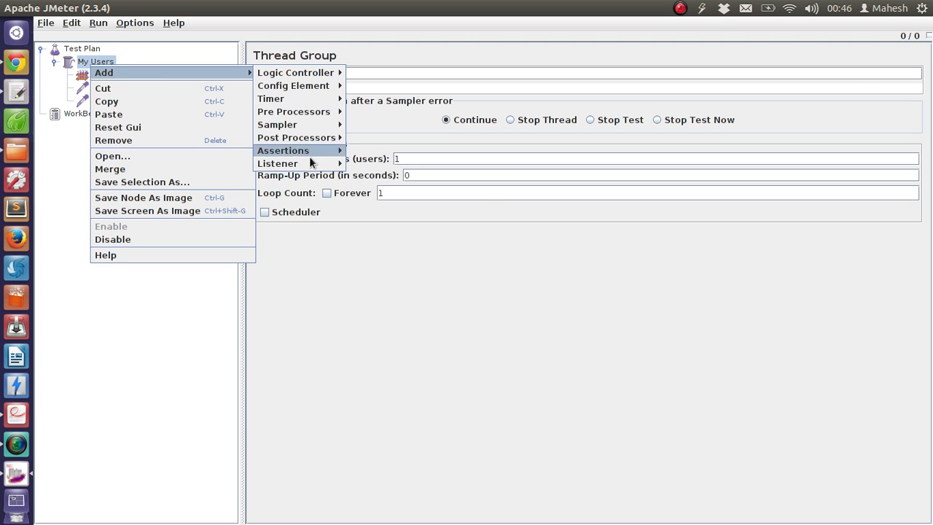
pyautogui.moveTo(309, 162)
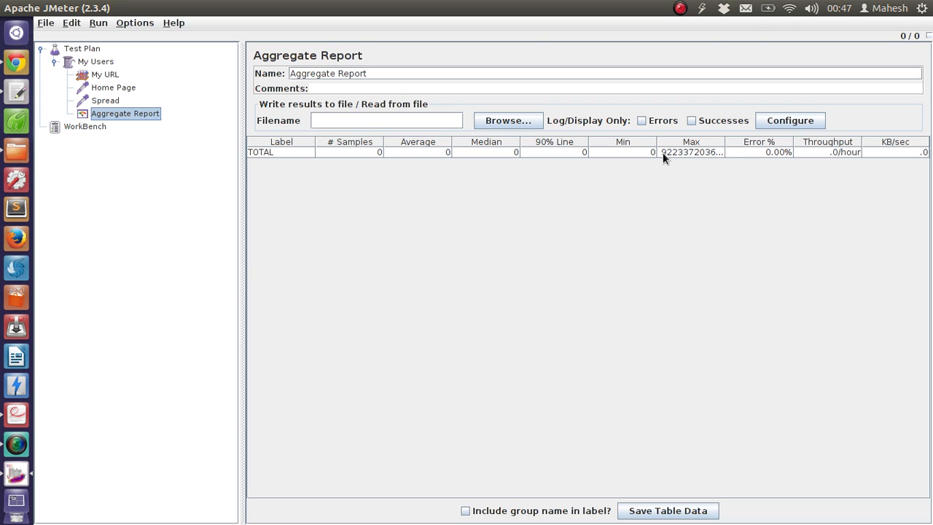
# Step: Set the Aggregate Report's results file to "report-jmeter" in the Documents folder and dismiss the file loader message
pyautogui.click(503, 120)
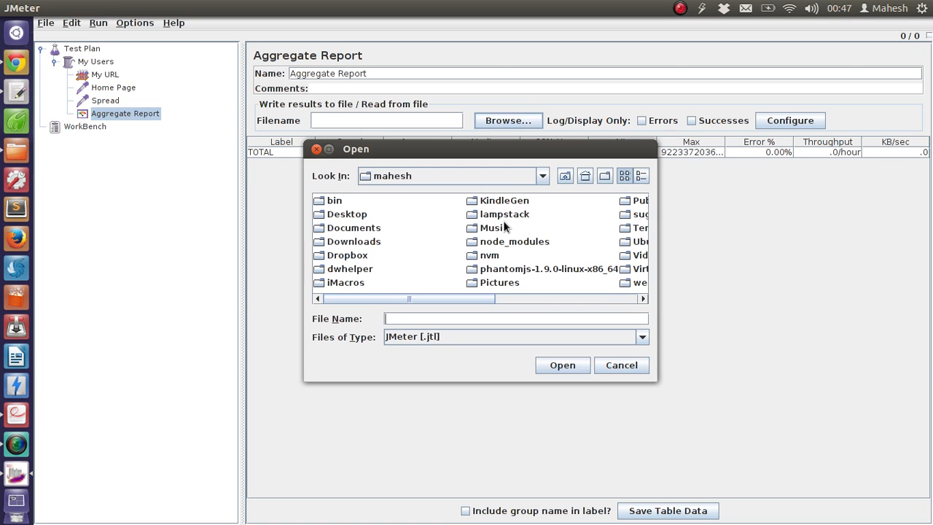
pyautogui.doubleClick(355, 228)
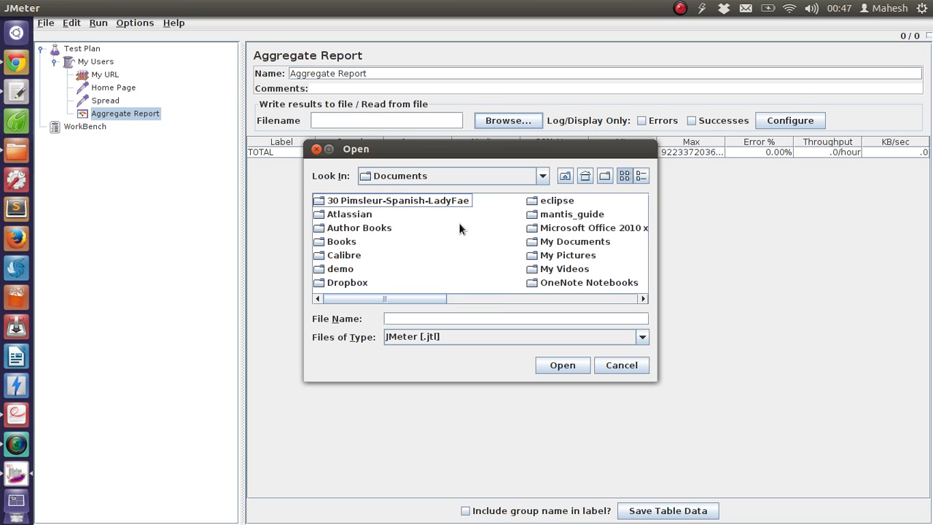
pyautogui.moveTo(421, 297); pyautogui.dragTo(501, 298)
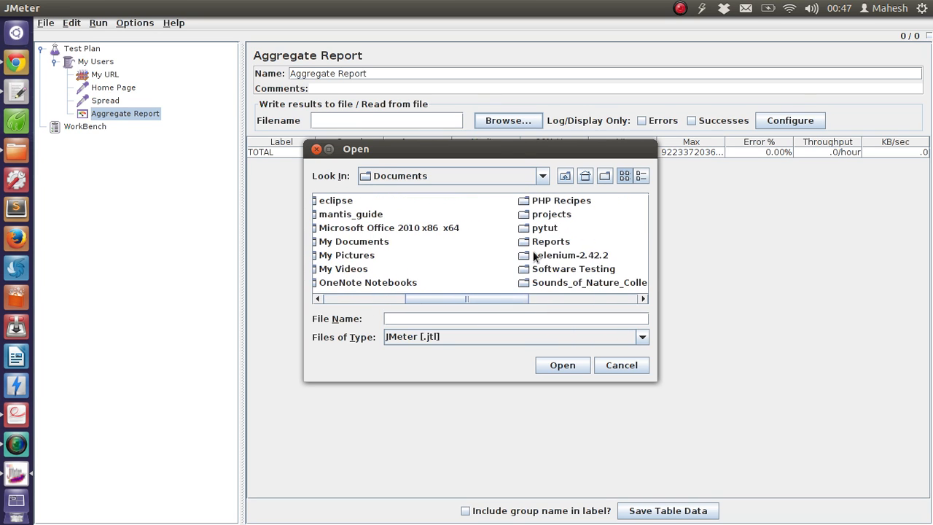
pyautogui.click(552, 214)
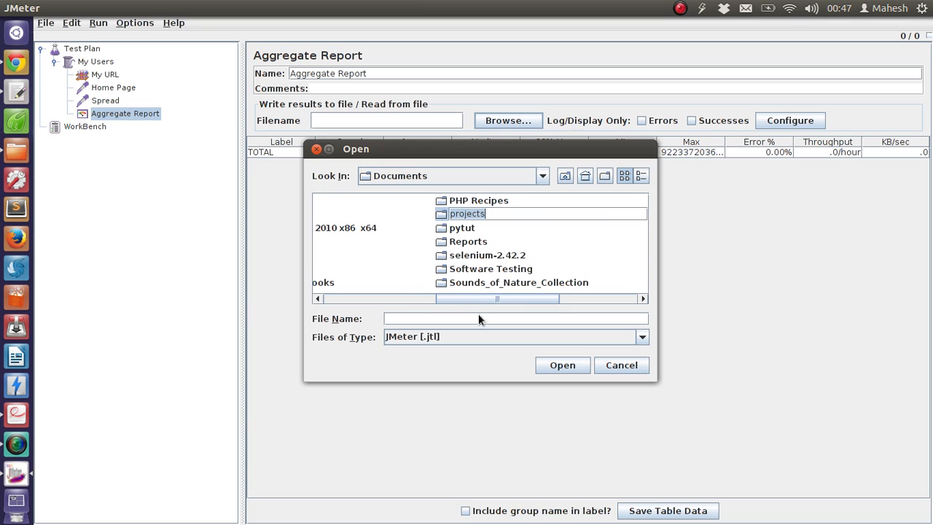
pyautogui.click(462, 318)
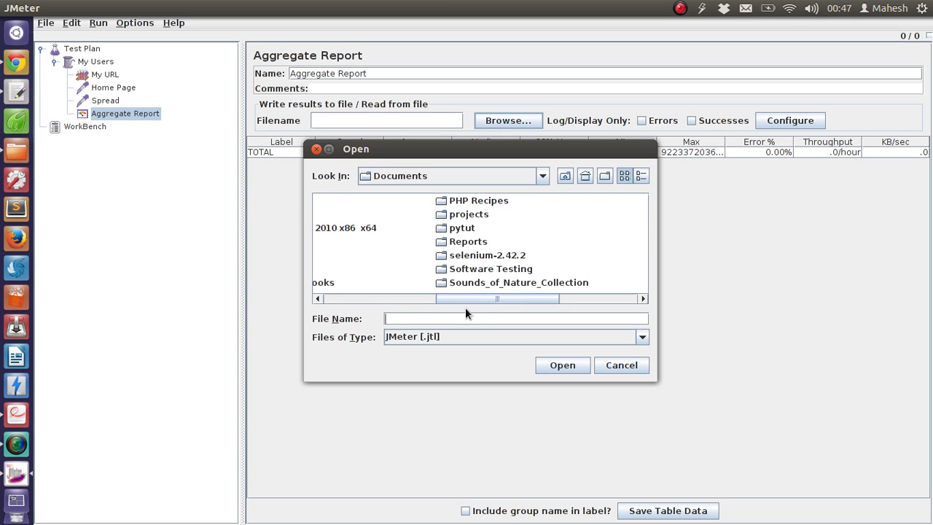
pyautogui.write('report-jmeter')
pyautogui.click(555, 365)
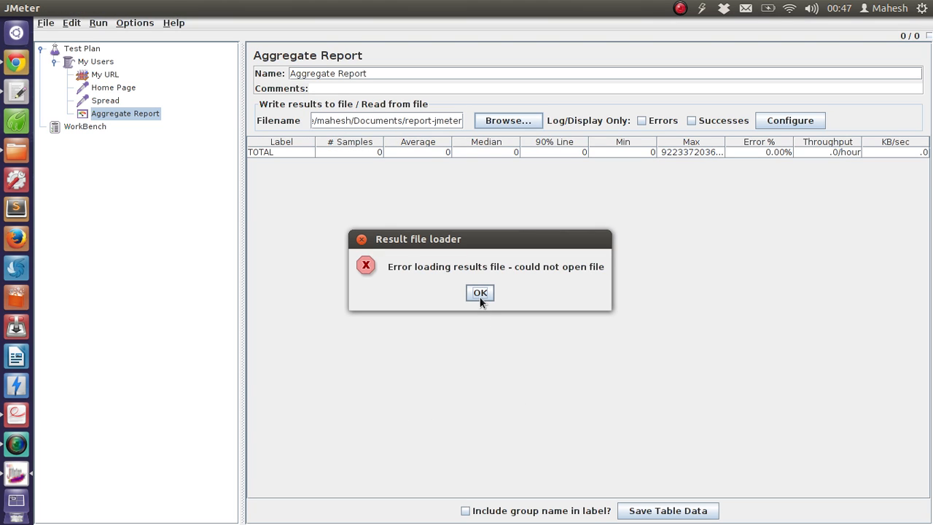
pyautogui.click(480, 293)
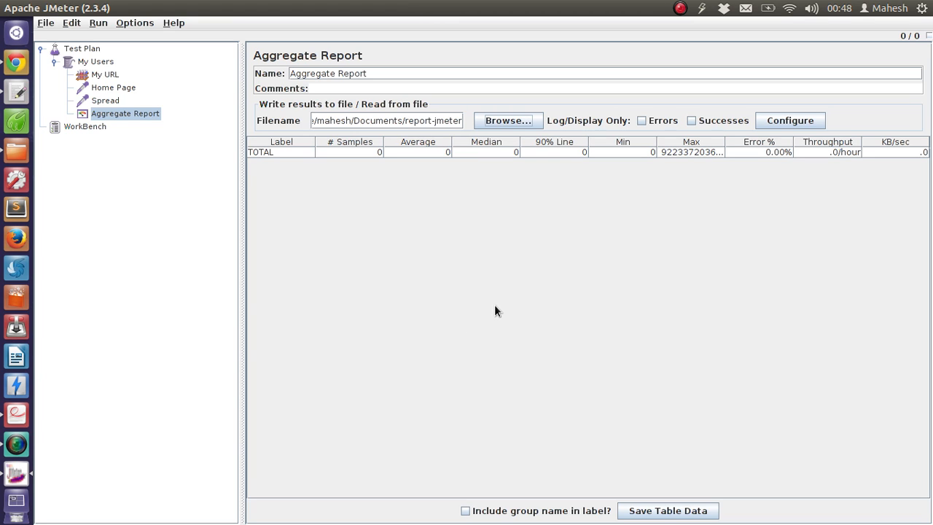
# Step: Save the test plan as "Aggregate Report.jmx" in the projects folder inside Documents
pyautogui.click(43, 27)
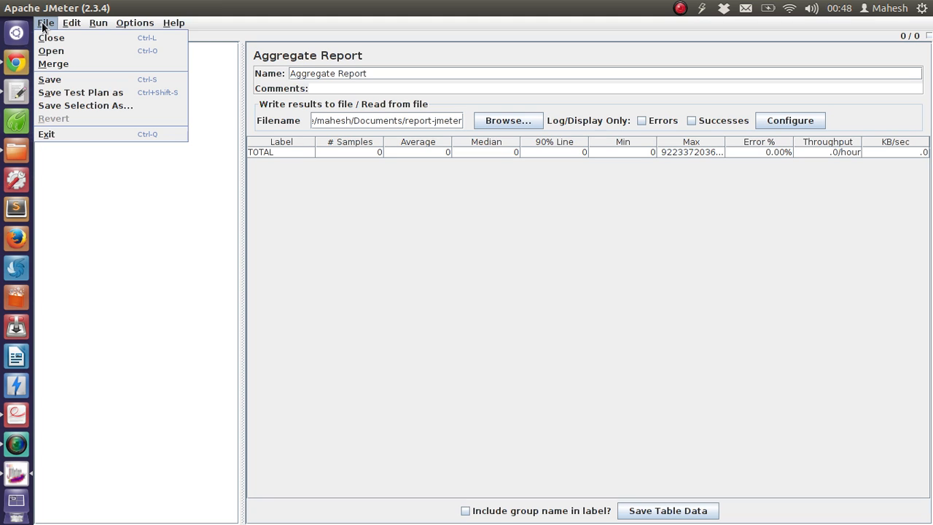
pyautogui.click(54, 97)
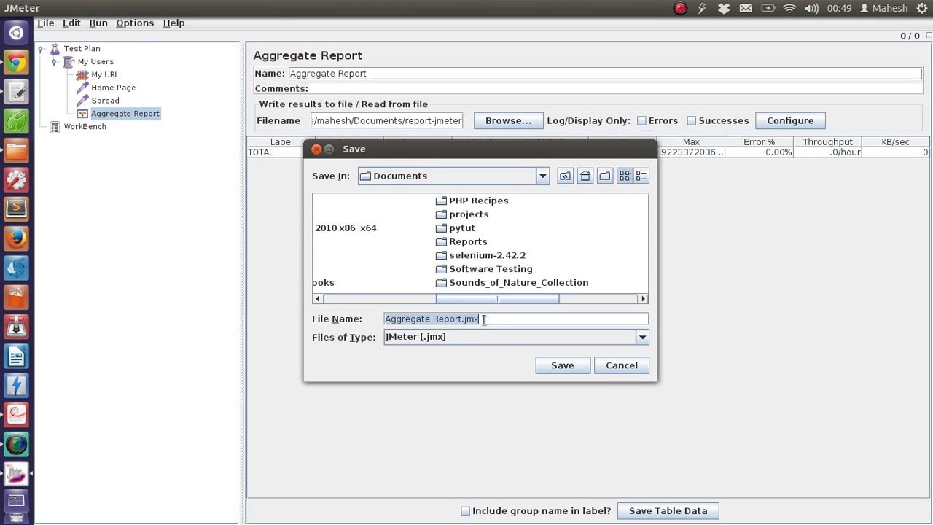
pyautogui.click(484, 318)
pyautogui.click(462, 318)
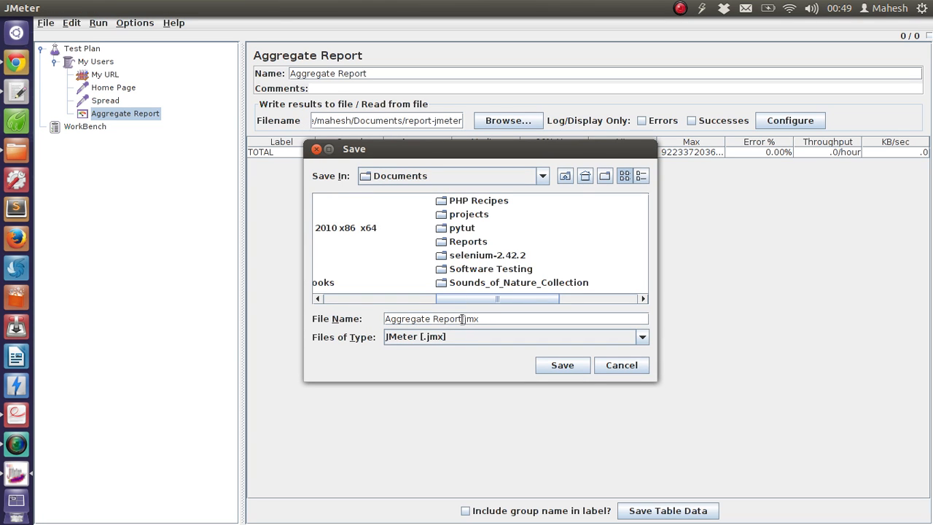
pyautogui.click(461, 213)
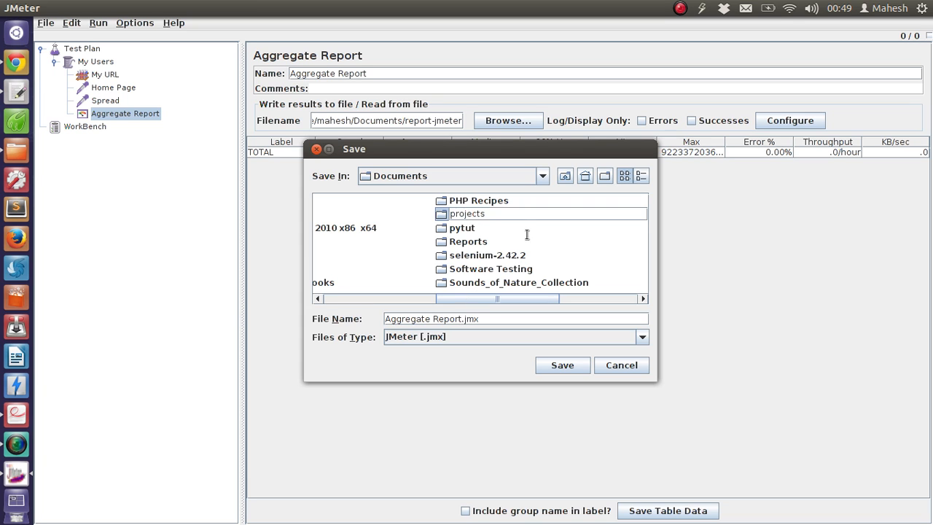
pyautogui.doubleClick(448, 213)
pyautogui.click(556, 367)
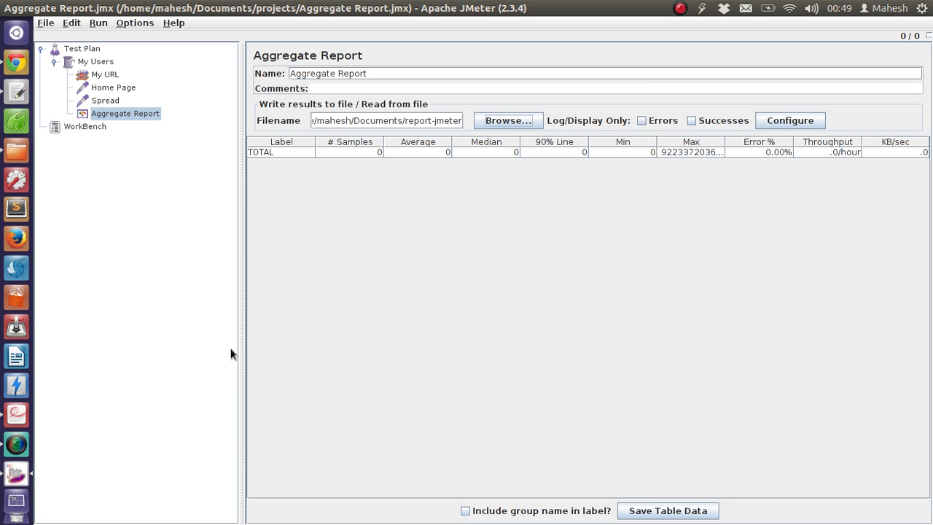
pyautogui.click(103, 22)
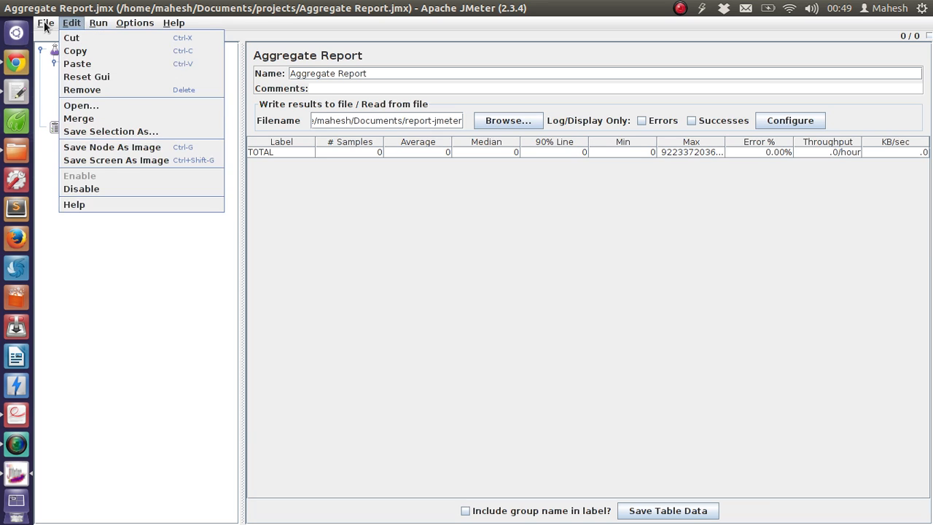
pyautogui.moveTo(44, 25)
pyautogui.click(396, 30)
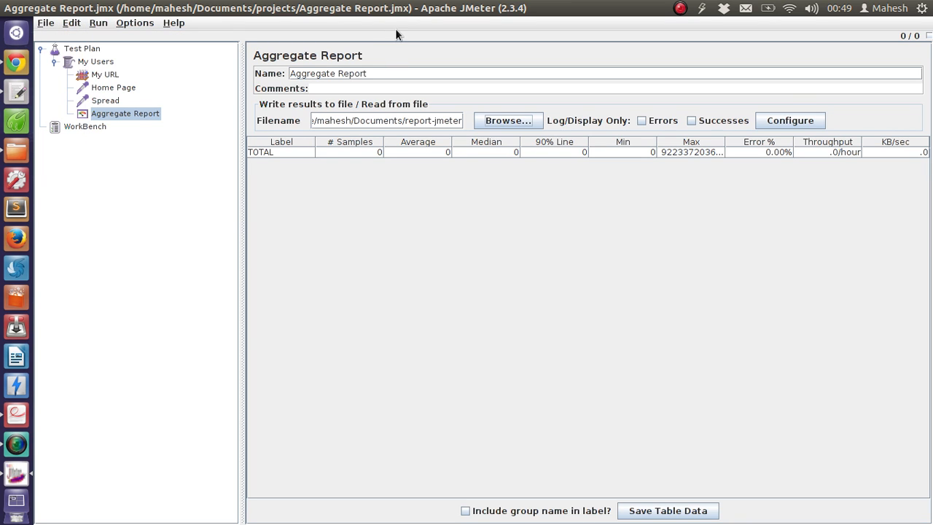
# Step: Start the test run to collect results in the Aggregate Report
pyautogui.click(105, 22)
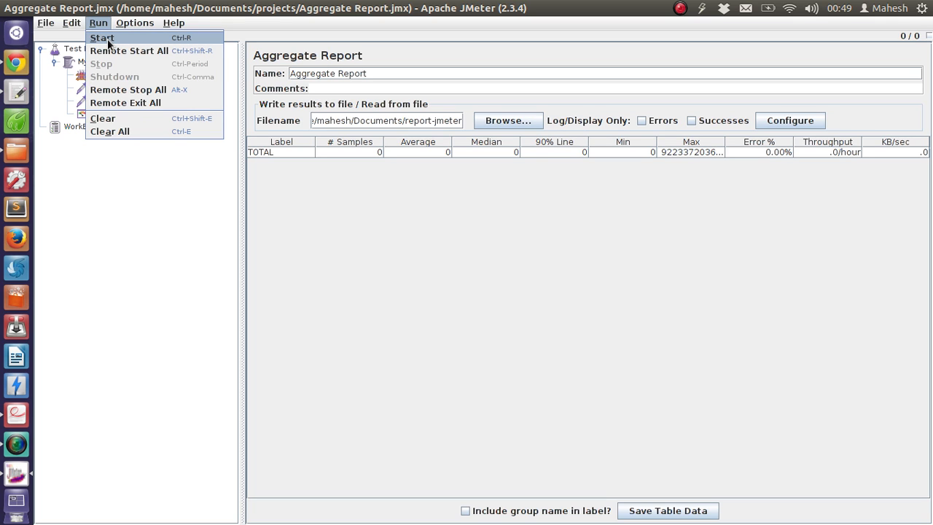
pyautogui.click(107, 39)
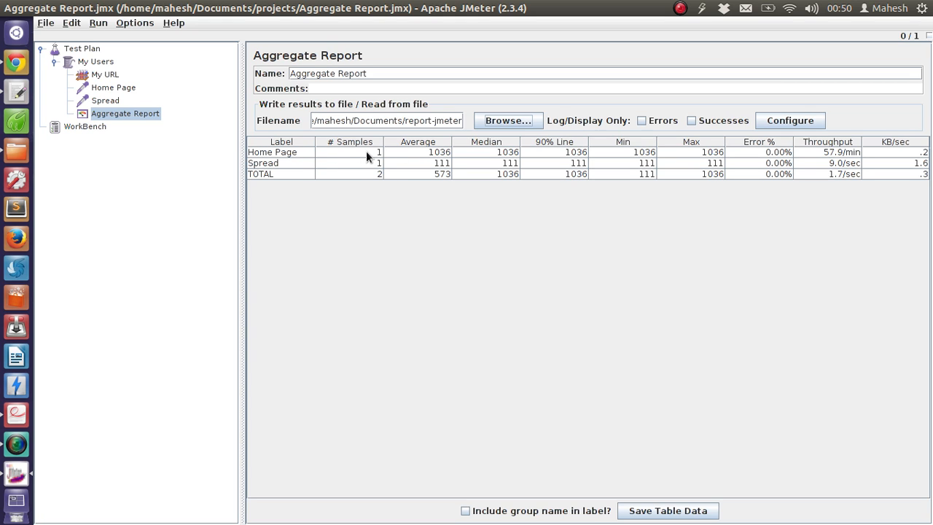
# Step: Review the Home Page and Spread samplers, and return to the Aggregate Report results
pyautogui.click(113, 87)
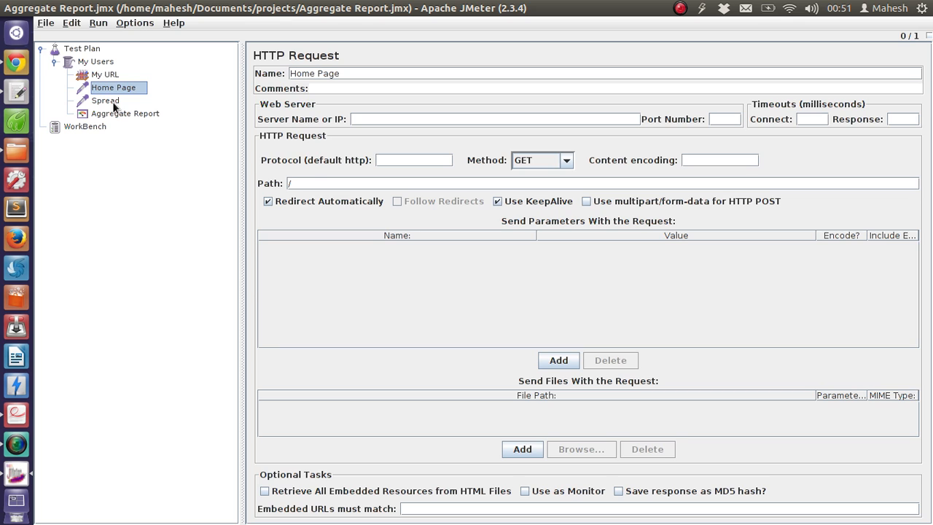
pyautogui.click(113, 102)
pyautogui.click(113, 115)
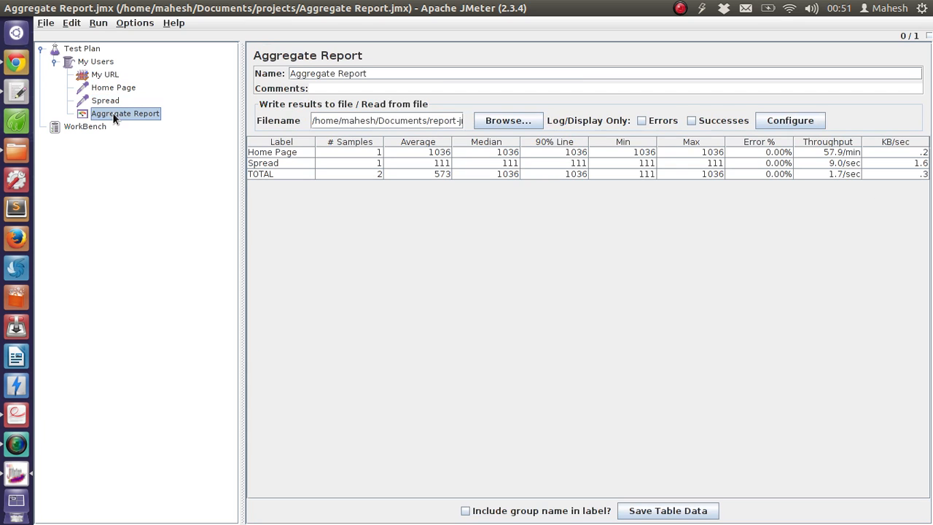